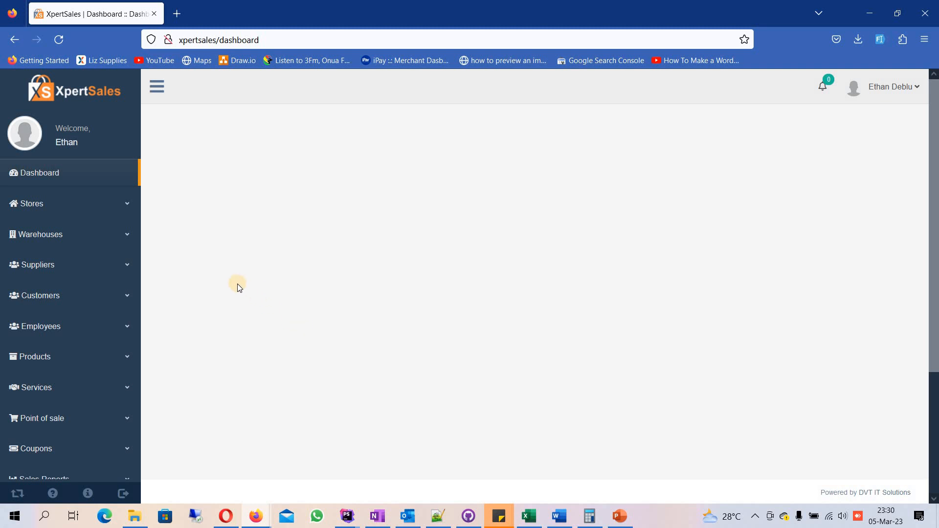
Step: Open the Administrator role for editing from the user roles list in the user settings
{"action": "scroll", "coordinate": [95, 278], "scroll_direction": "down", "scroll_amount": 1}
{"action": "scroll", "coordinate": [95, 278], "scroll_direction": "down", "scroll_amount": 3}
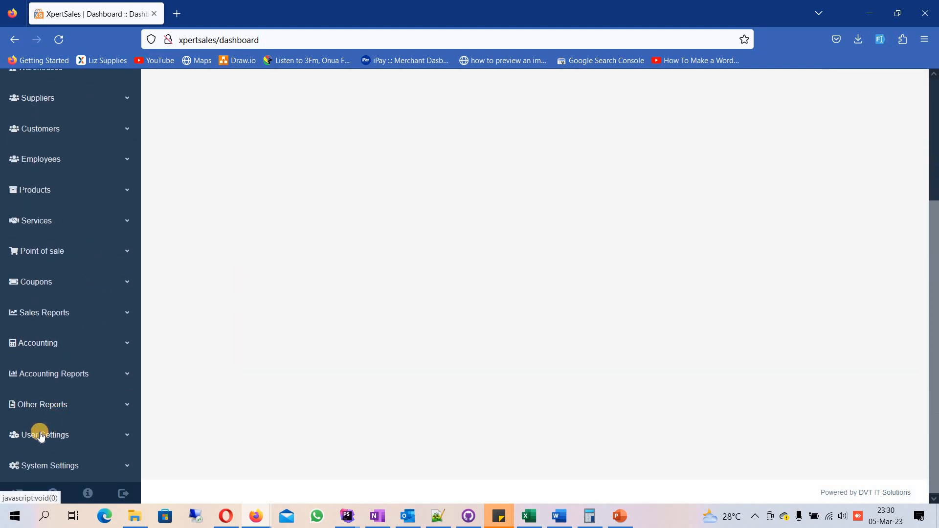
{"action": "left_click", "coordinate": [41, 436]}
{"action": "scroll", "coordinate": [42, 426], "scroll_direction": "down", "scroll_amount": 2}
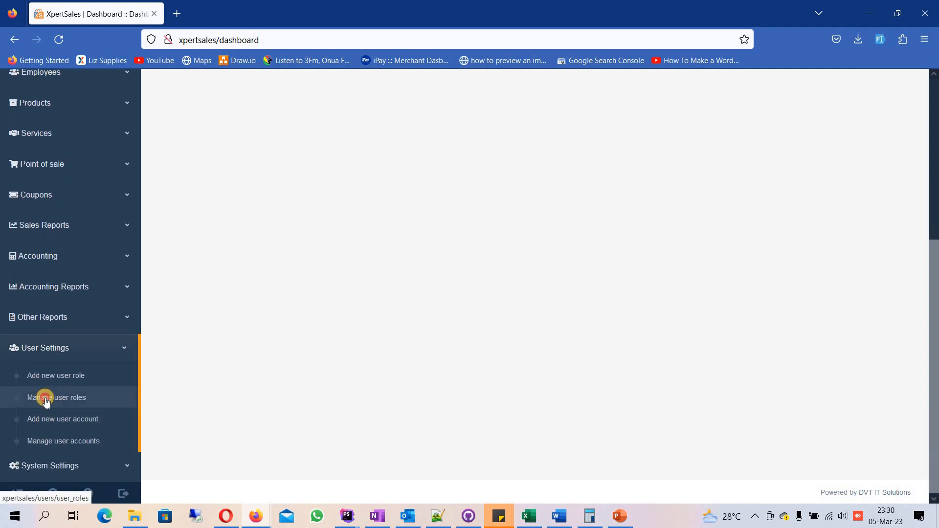
{"action": "left_click", "coordinate": [46, 399]}
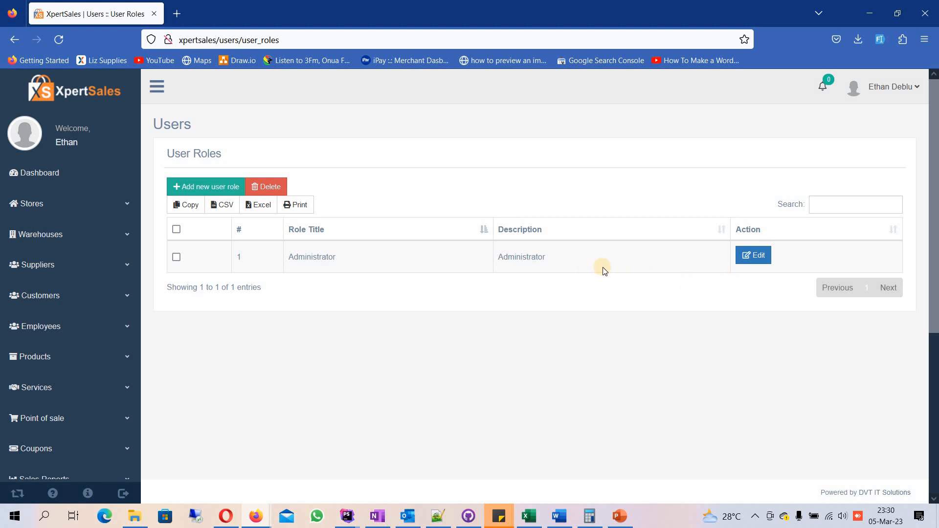
{"action": "left_click", "coordinate": [755, 258]}
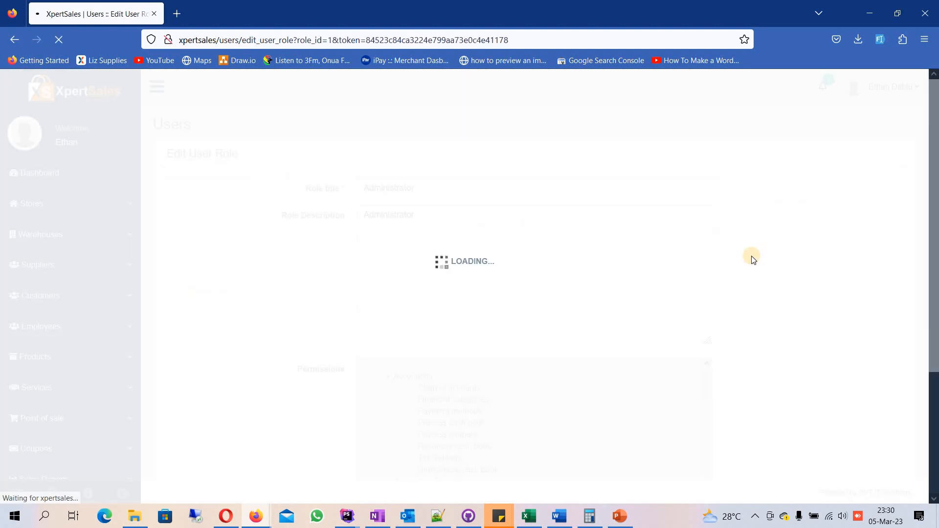
Step: Grant the Administrator role all dashboard permissions under Other permissions and update the role
{"action": "scroll", "coordinate": [324, 300], "scroll_direction": "down", "scroll_amount": 3}
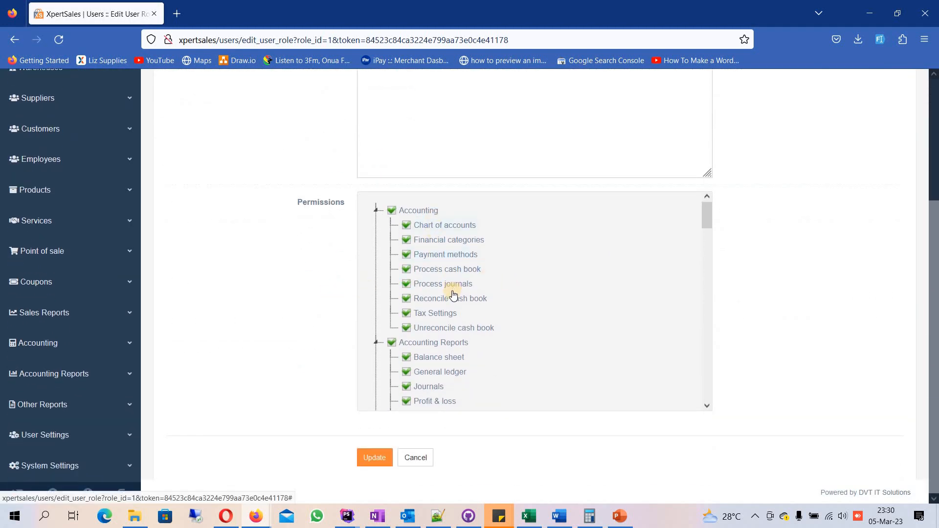
{"action": "scroll", "coordinate": [451, 289], "scroll_direction": "down", "scroll_amount": 1}
{"action": "scroll", "coordinate": [450, 289], "scroll_direction": "down", "scroll_amount": 8}
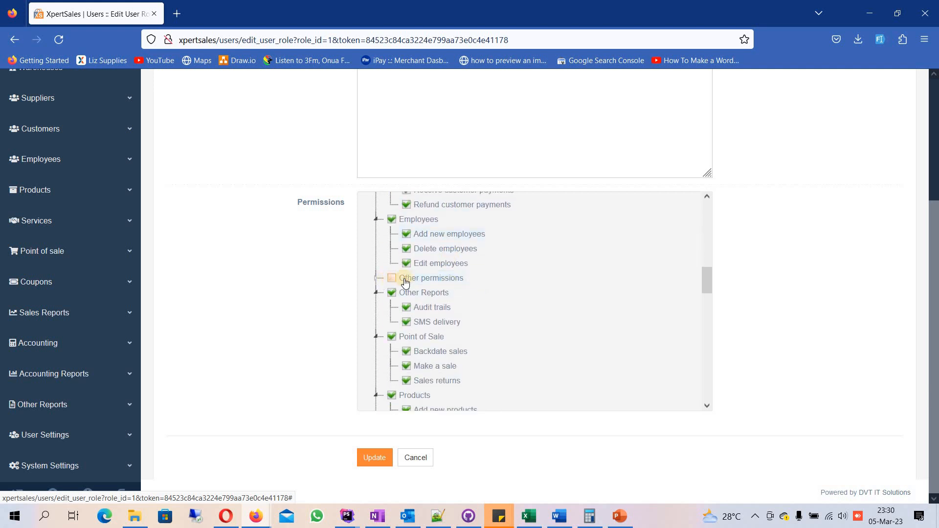
{"action": "left_click", "coordinate": [376, 279]}
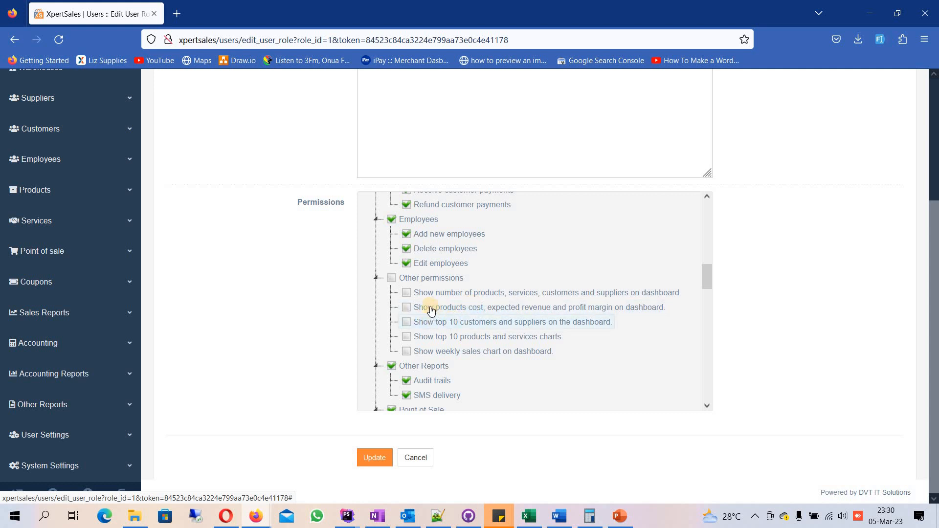
{"action": "left_click", "coordinate": [391, 279]}
{"action": "left_click", "coordinate": [392, 278]}
{"action": "left_click", "coordinate": [406, 292]}
{"action": "left_click", "coordinate": [407, 307]}
{"action": "left_click", "coordinate": [409, 322]}
{"action": "left_click", "coordinate": [409, 337]}
{"action": "left_click", "coordinate": [391, 279]}
{"action": "left_click", "coordinate": [366, 458]}
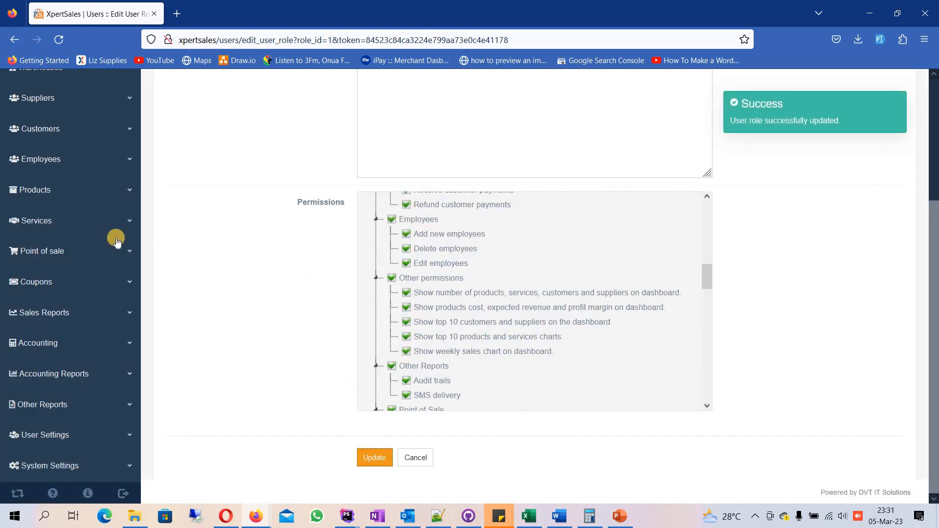
Step: Open the dashboard and review its summary figures for products, services, customers, suppliers, cost, revenue and profit margin
{"action": "scroll", "coordinate": [105, 210], "scroll_direction": "up", "scroll_amount": 10}
{"action": "left_click", "coordinate": [81, 174]}
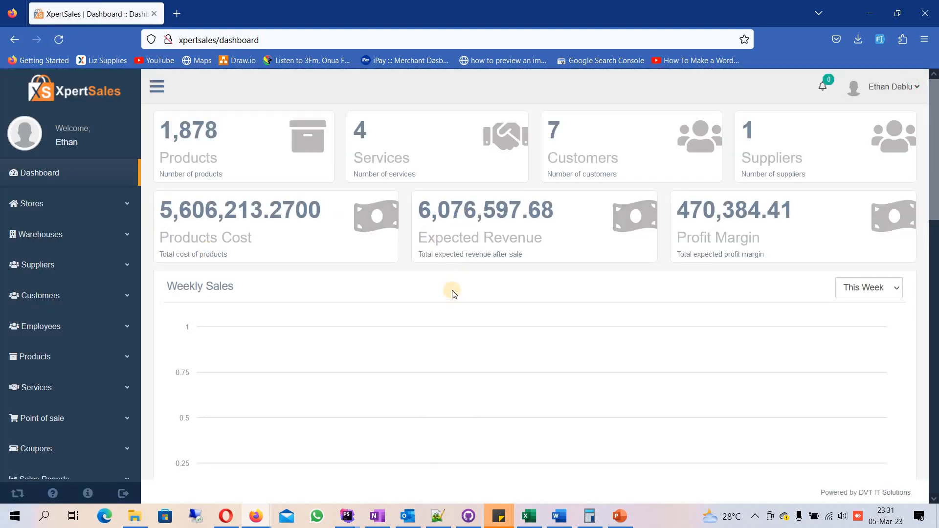
{"action": "scroll", "coordinate": [453, 293], "scroll_direction": "down", "scroll_amount": 4}
{"action": "scroll", "coordinate": [449, 288], "scroll_direction": "up", "scroll_amount": 4}
{"action": "scroll", "coordinate": [368, 203], "scroll_direction": "down", "scroll_amount": 3}
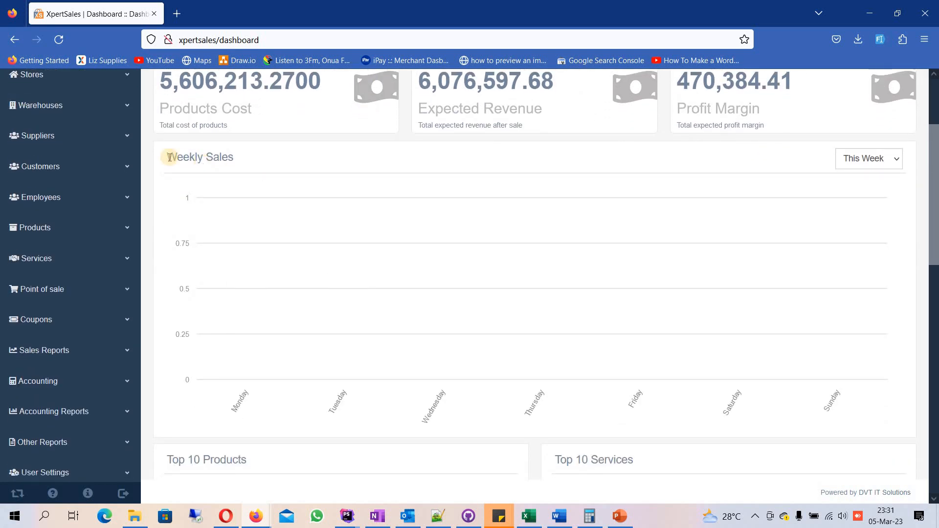
Step: Set the dashboard's Weekly Sales chart to show Last Week
{"action": "left_click_drag", "start_coordinate": [167, 158], "coordinate": [256, 163]}
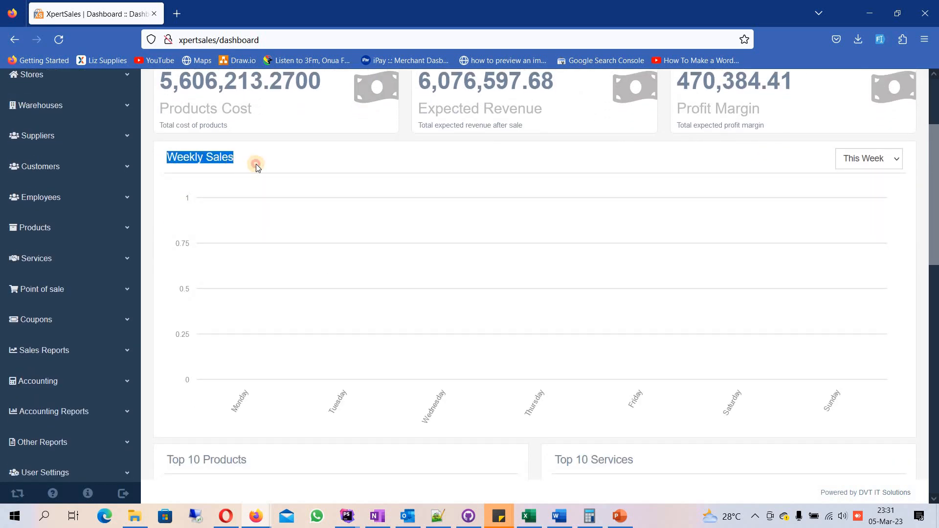
{"action": "left_click", "coordinate": [256, 163]}
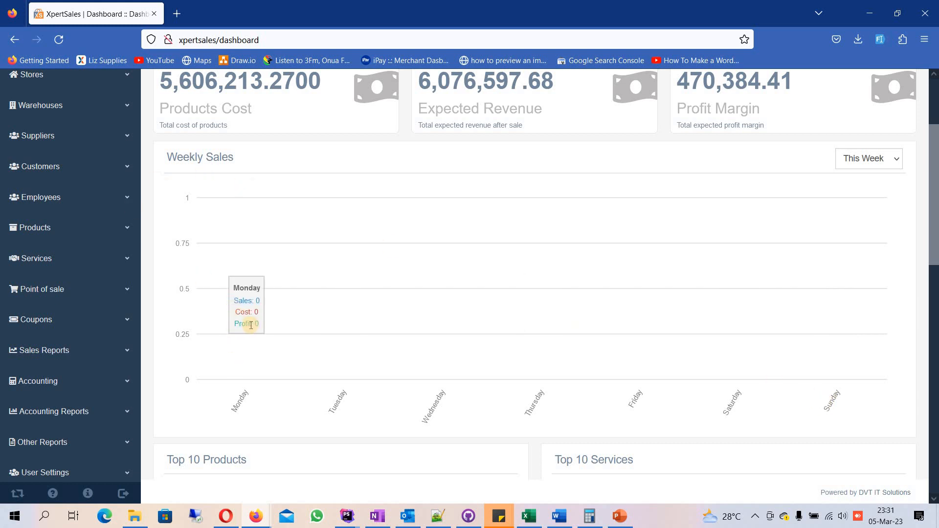
{"action": "left_click", "coordinate": [875, 163]}
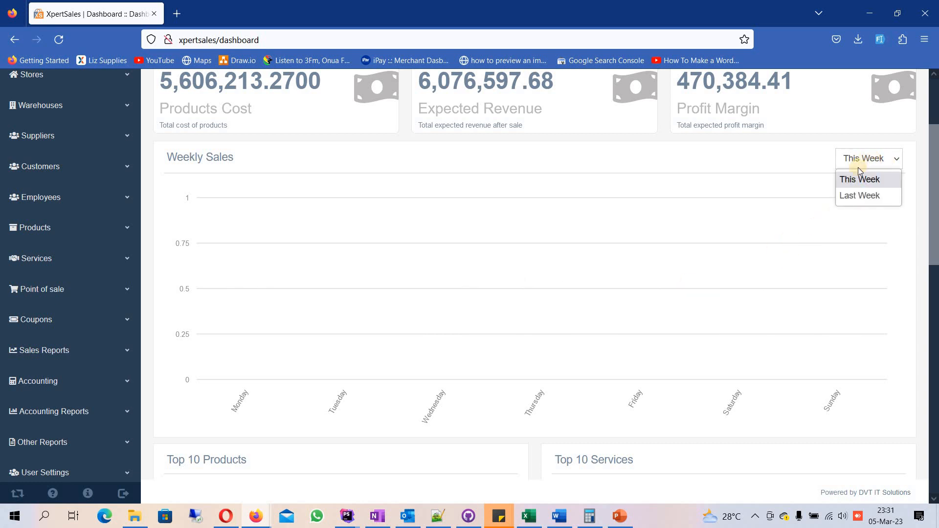
{"action": "left_click", "coordinate": [849, 198]}
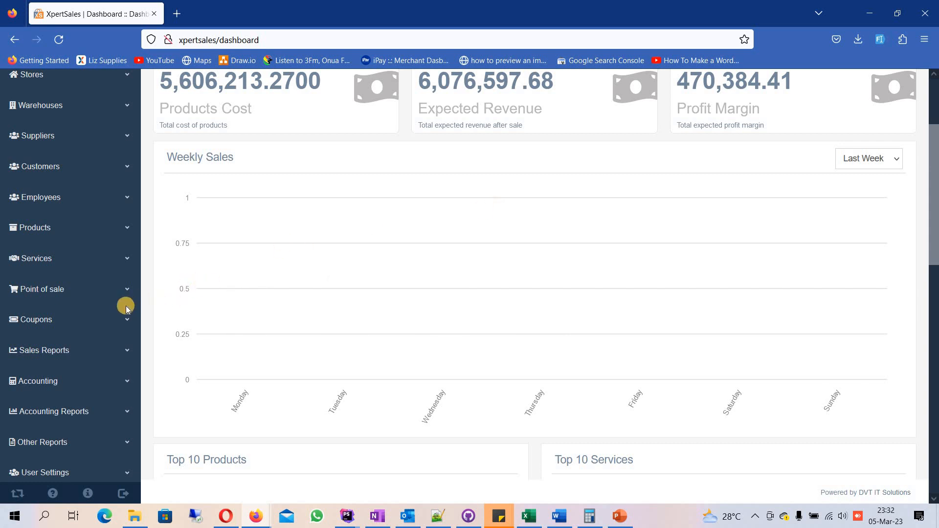
Step: Open the inventory write-off list for products and reload it for the period 01/03/2023 to 05/03/2023
{"action": "left_click", "coordinate": [31, 229]}
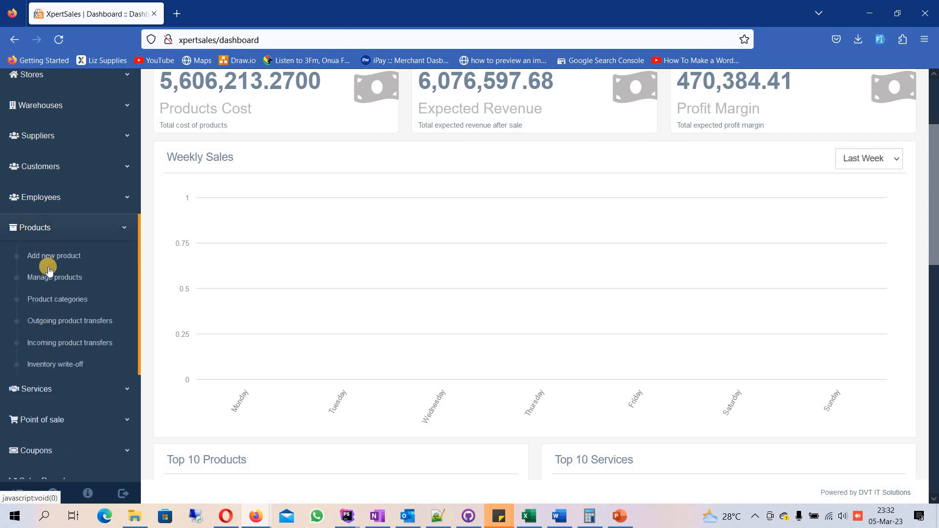
{"action": "left_click", "coordinate": [42, 366]}
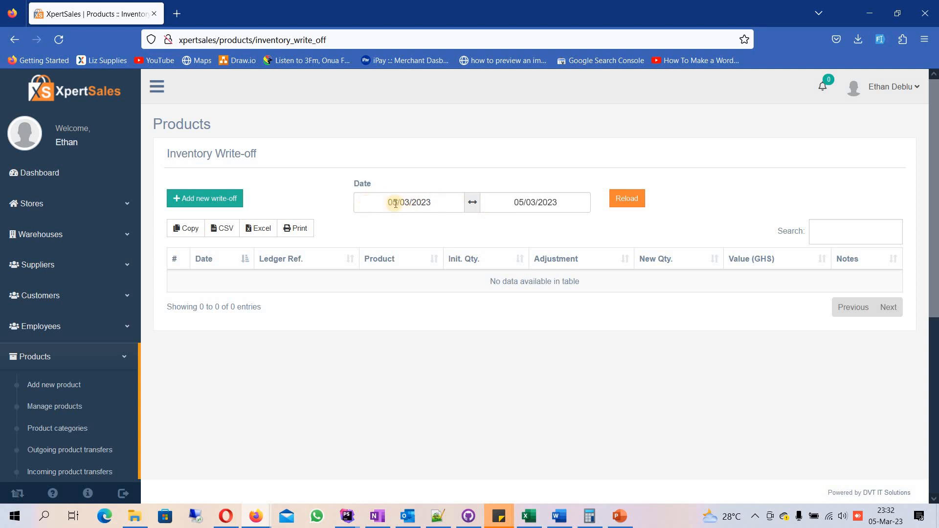
{"action": "left_click", "coordinate": [415, 203]}
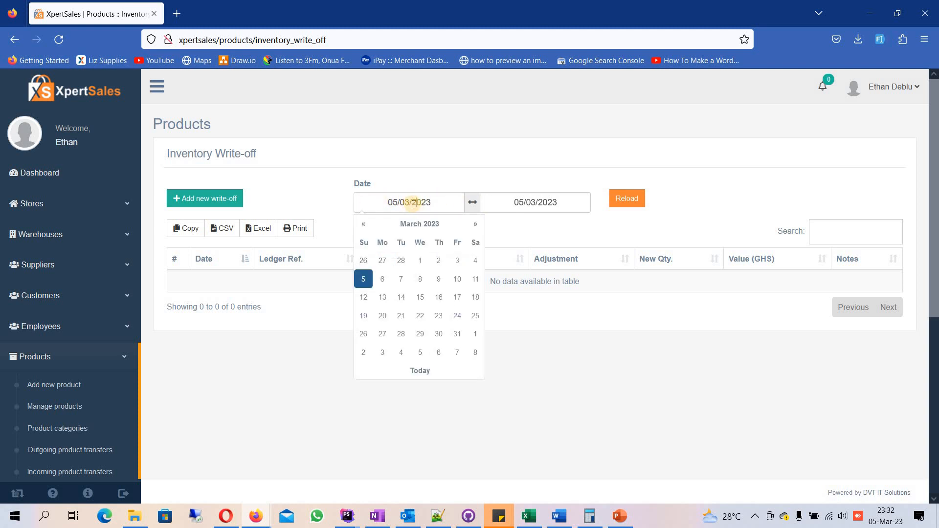
{"action": "left_click", "coordinate": [528, 200]}
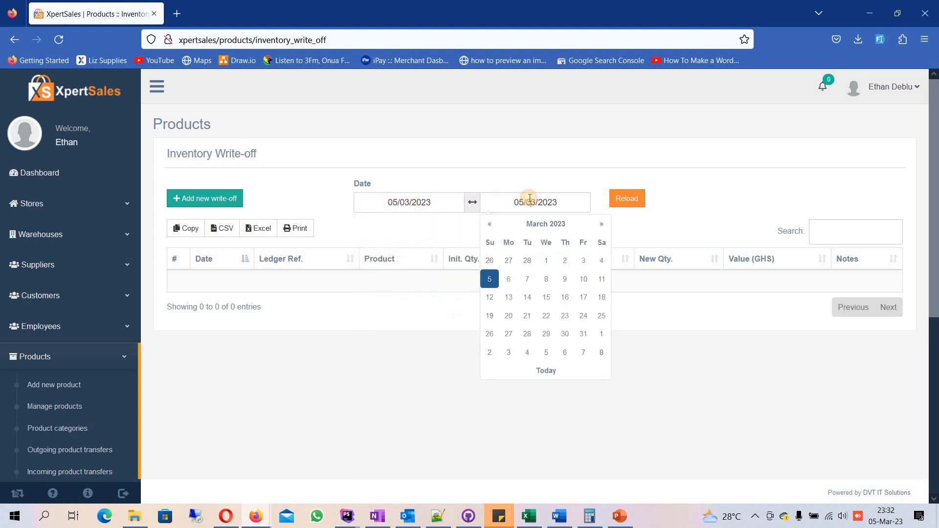
{"action": "left_click", "coordinate": [405, 201]}
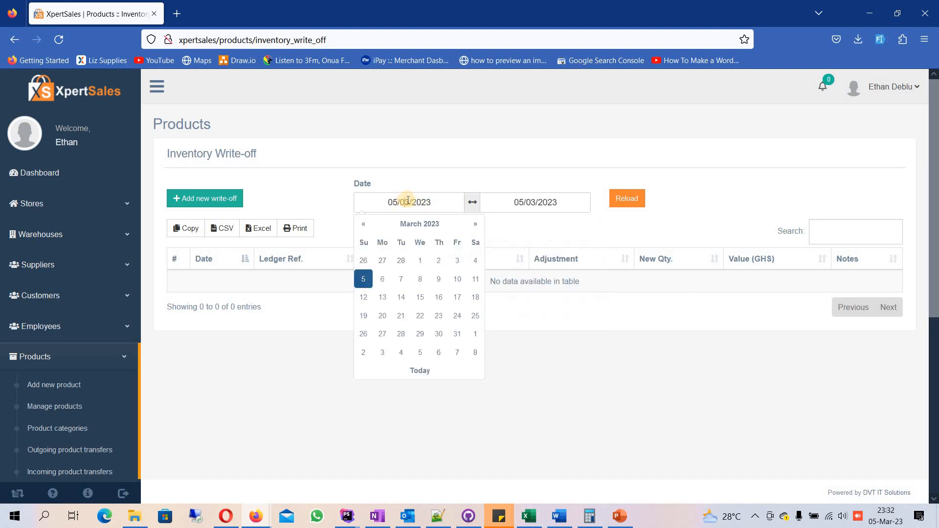
{"action": "left_click", "coordinate": [419, 261]}
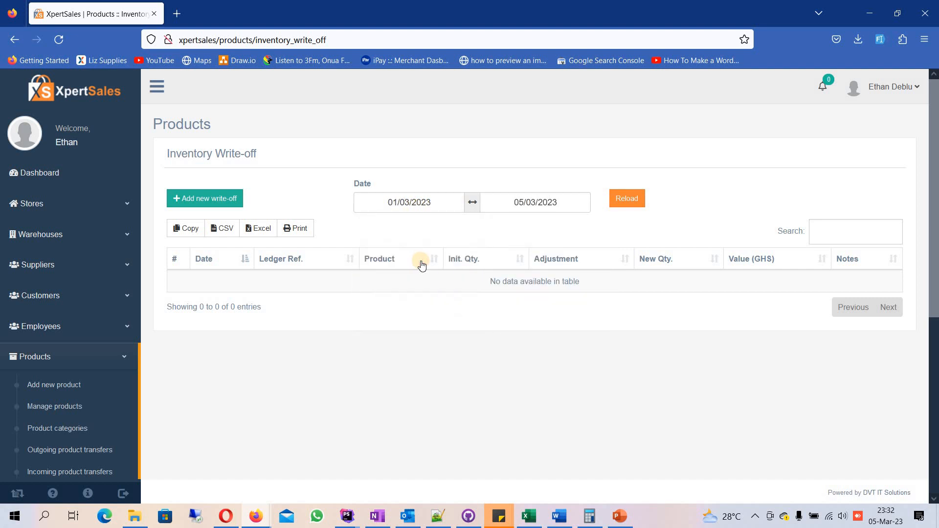
{"action": "left_click", "coordinate": [549, 202]}
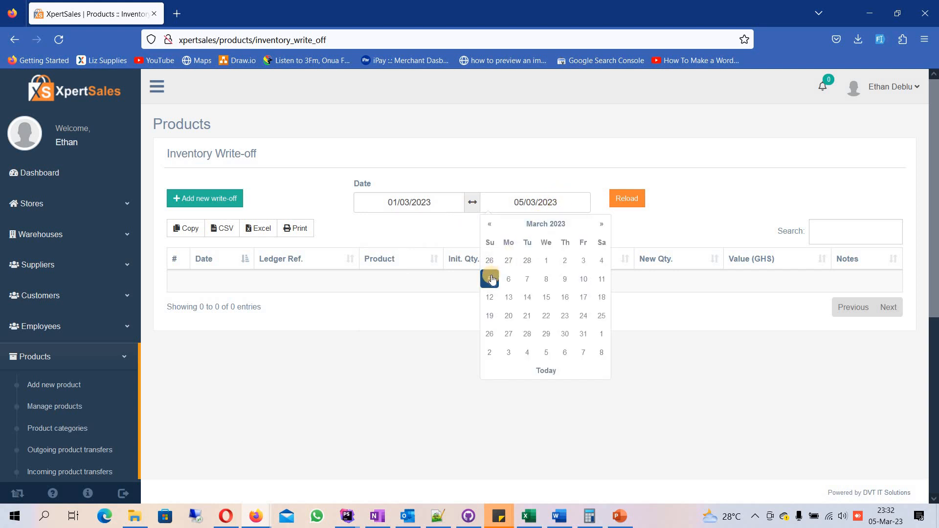
{"action": "left_click", "coordinate": [460, 227]}
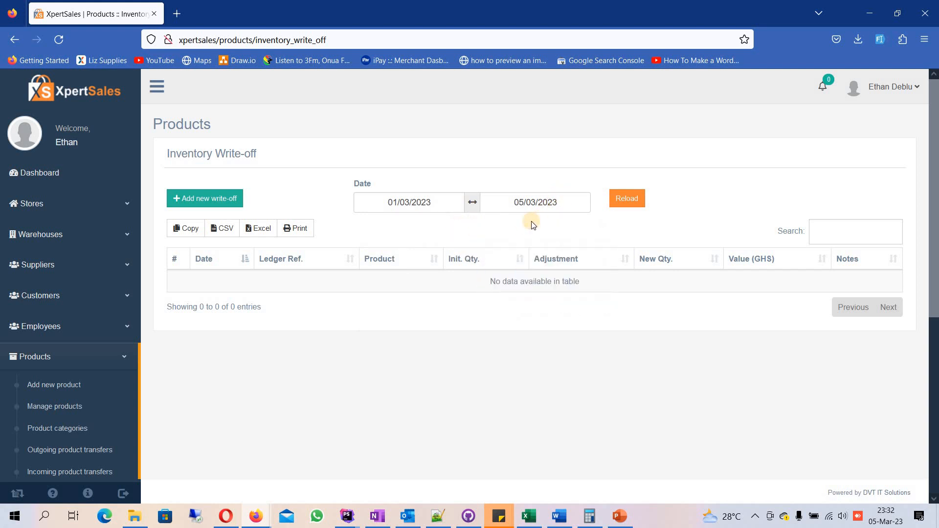
{"action": "left_click", "coordinate": [625, 199]}
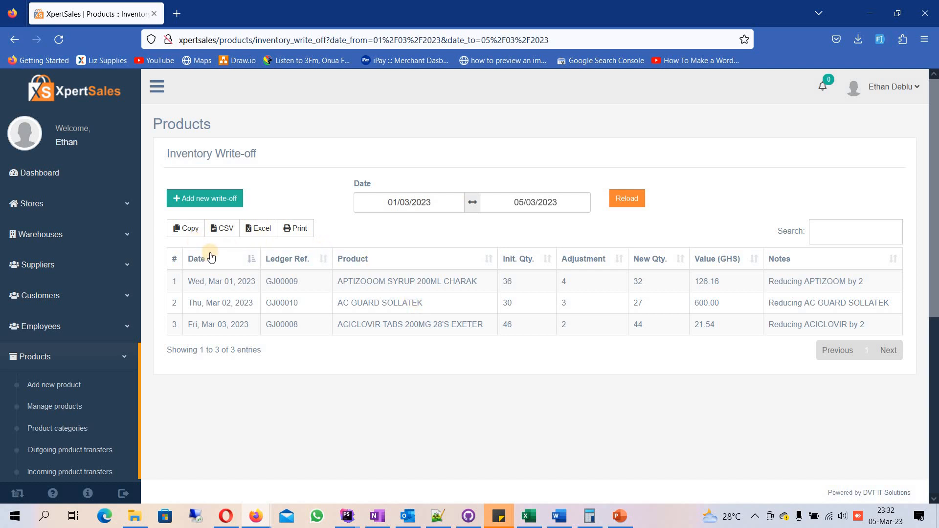
Step: Start a new inventory write-off and add ADOM P-AWAY BODY PAINS CAPS with an adjustment of 3 and the note "Expired"
{"action": "left_click", "coordinate": [204, 200]}
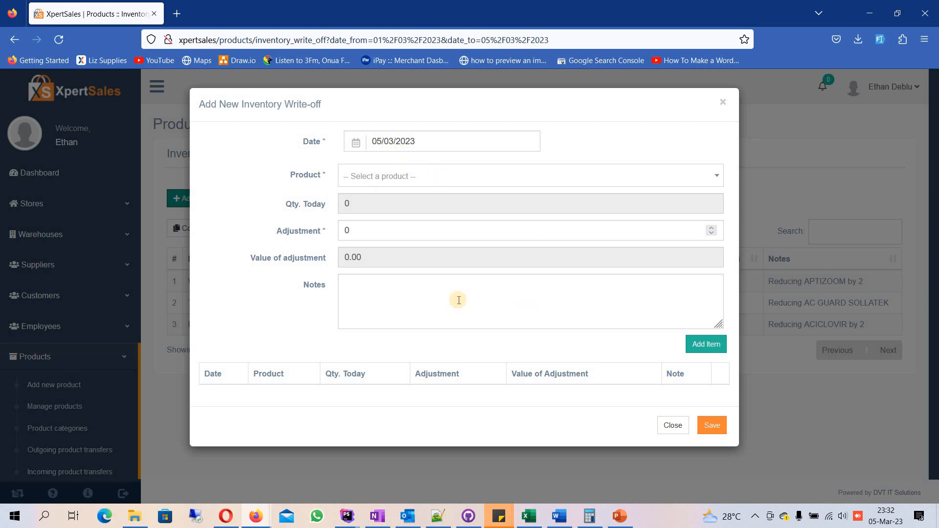
{"action": "left_click", "coordinate": [392, 178]}
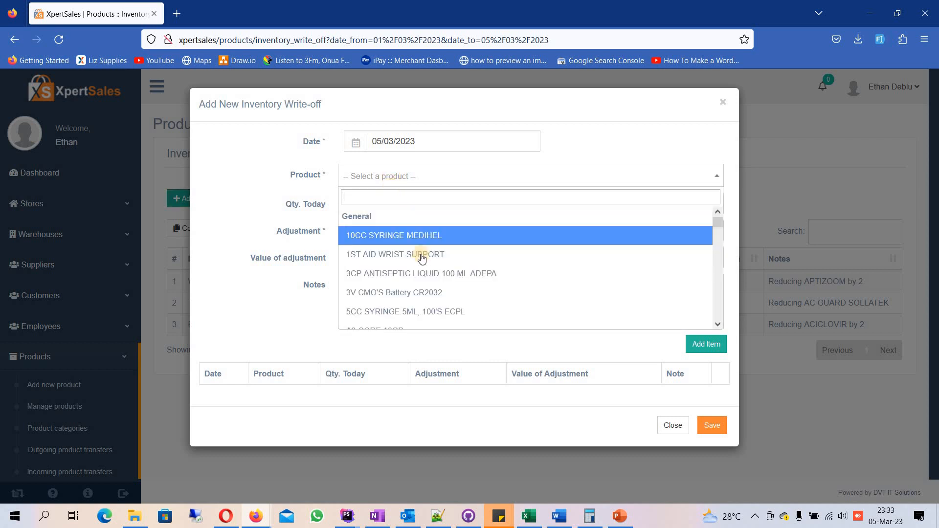
{"action": "scroll", "coordinate": [415, 269], "scroll_direction": "down", "scroll_amount": 5}
{"action": "scroll", "coordinate": [371, 252], "scroll_direction": "down", "scroll_amount": 10}
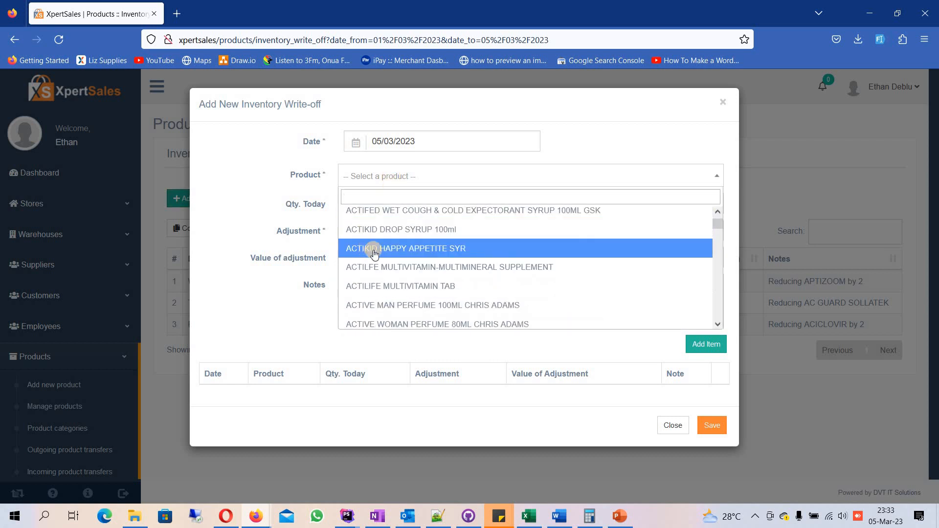
{"action": "left_click", "coordinate": [385, 259]}
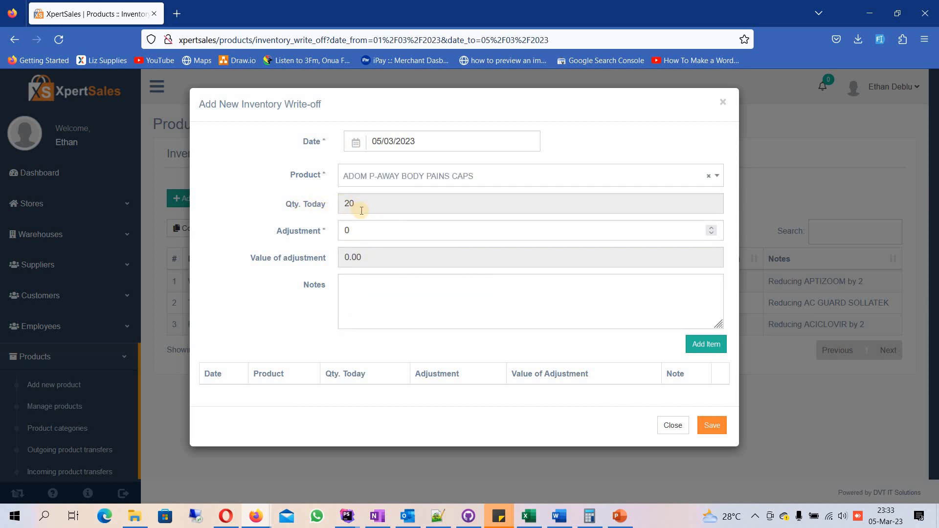
{"action": "left_click", "coordinate": [325, 233]}
{"action": "left_click", "coordinate": [397, 294]}
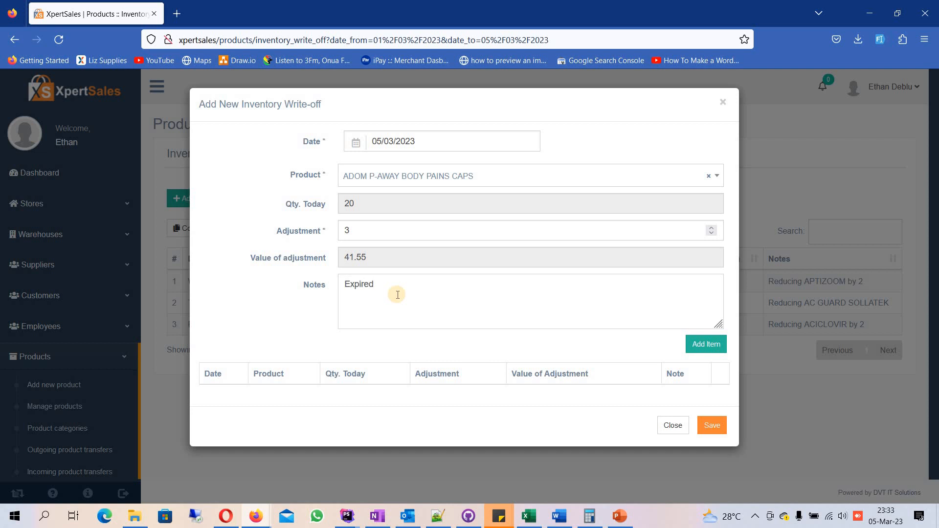
{"action": "left_click", "coordinate": [702, 348]}
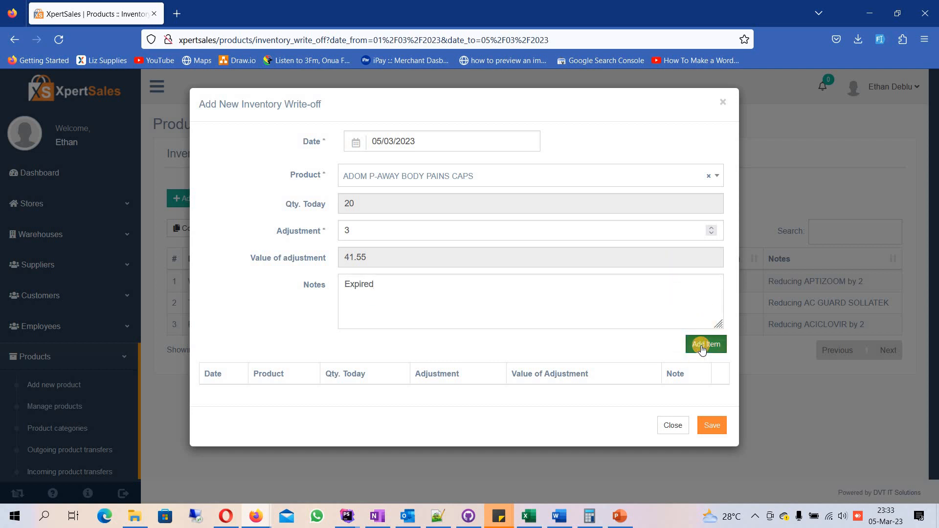
Step: Add ABIDEC MULTIVITAMIN SYRUP 150ML 1-5YRS 150ML dated 03/03/2023 with an adjustment of 3 and the note "Damaged", and save the write-off
{"action": "left_click", "coordinate": [385, 179]}
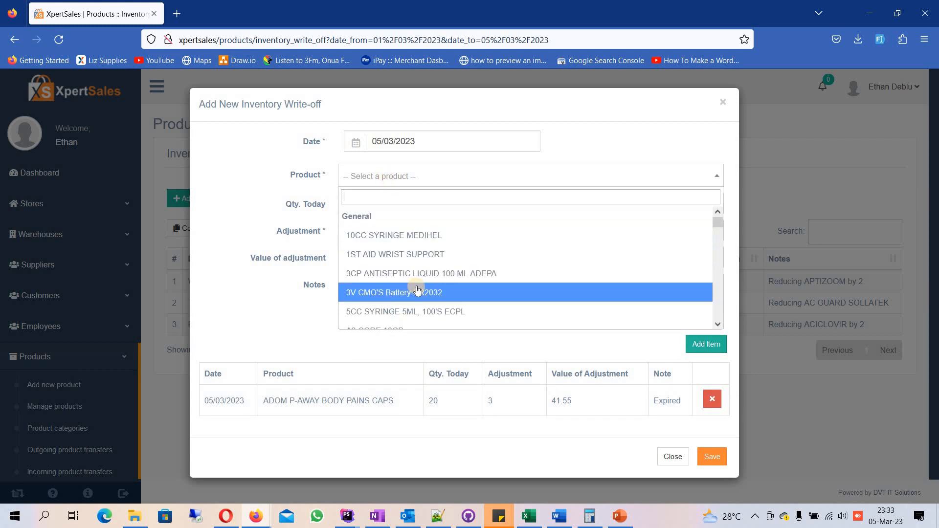
{"action": "scroll", "coordinate": [405, 284], "scroll_direction": "down", "scroll_amount": 2}
{"action": "left_click", "coordinate": [379, 263]}
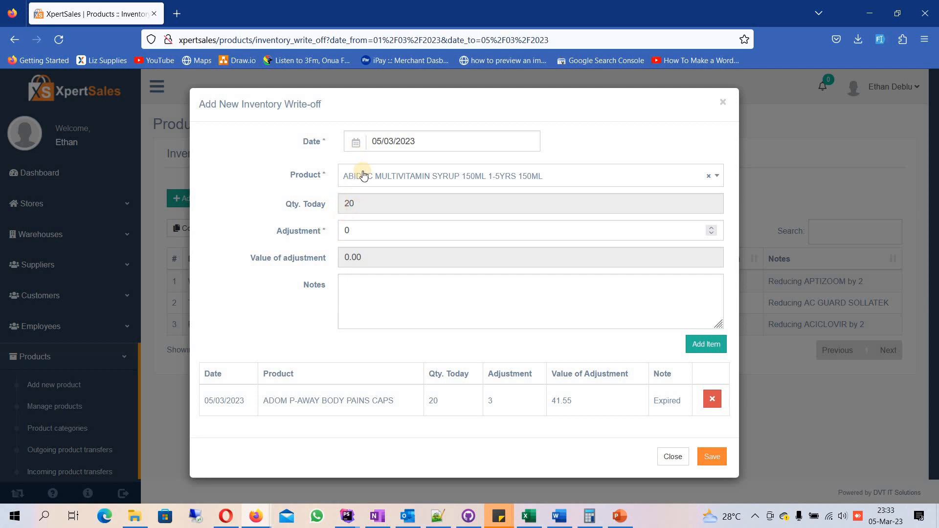
{"action": "left_click", "coordinate": [425, 145]}
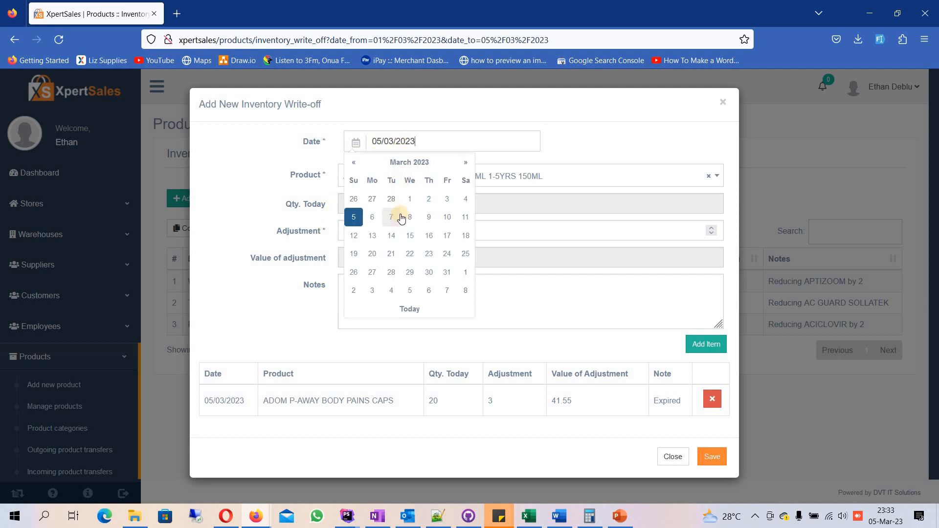
{"action": "left_click", "coordinate": [445, 199]}
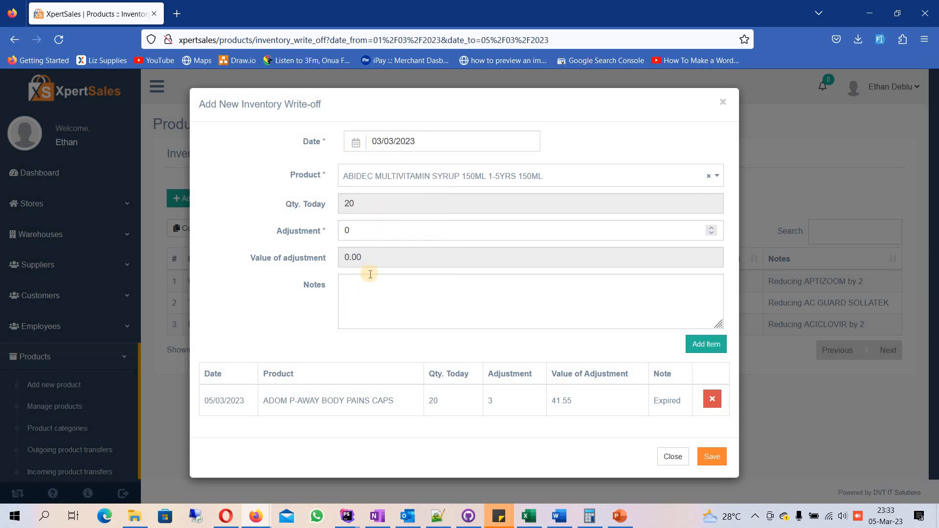
{"action": "left_click", "coordinate": [326, 224]}
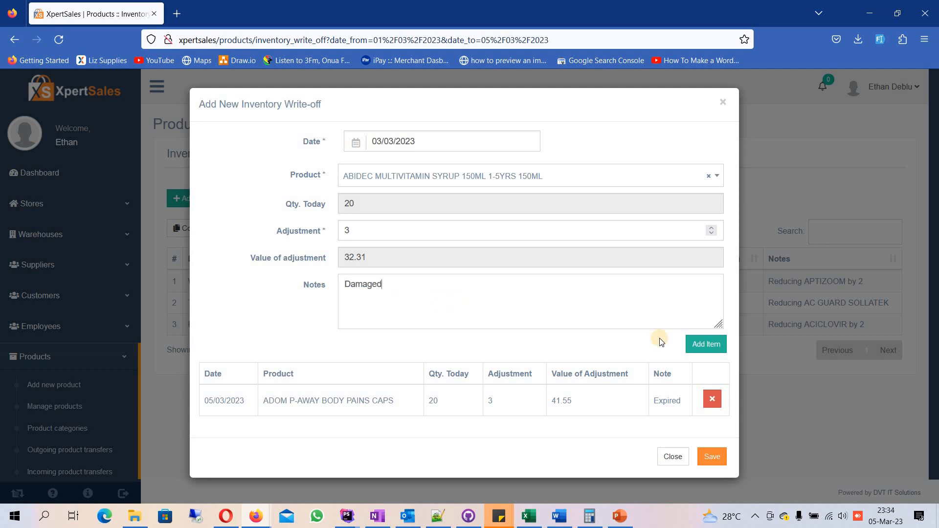
{"action": "left_click", "coordinate": [705, 344]}
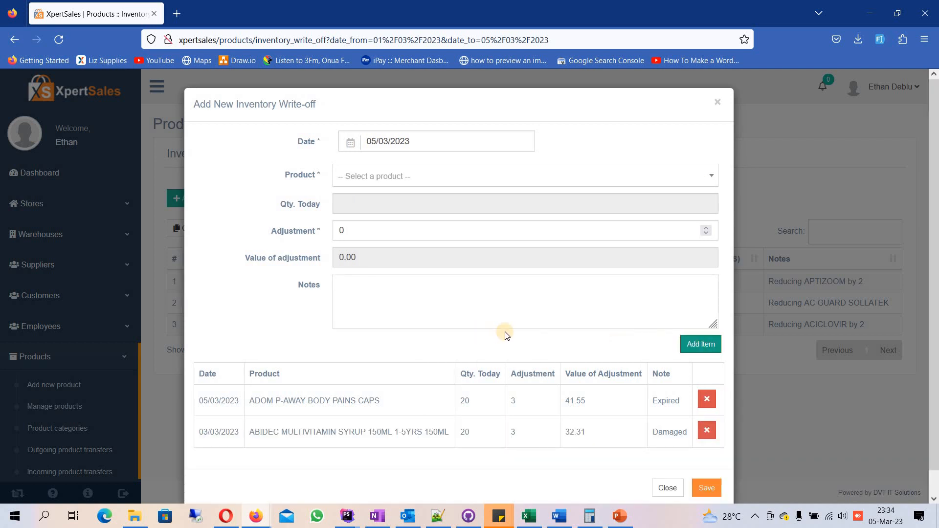
{"action": "scroll", "coordinate": [503, 331], "scroll_direction": "down", "scroll_amount": 1}
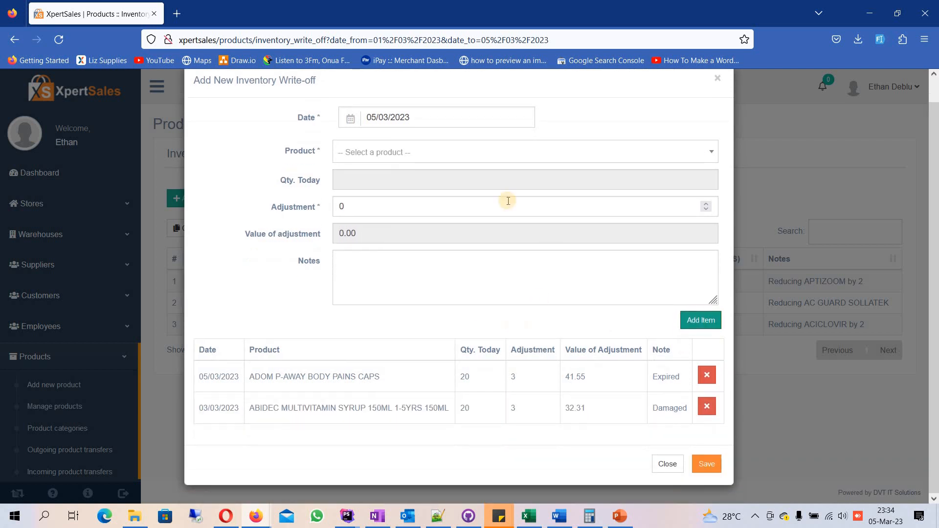
{"action": "left_click", "coordinate": [704, 462]}
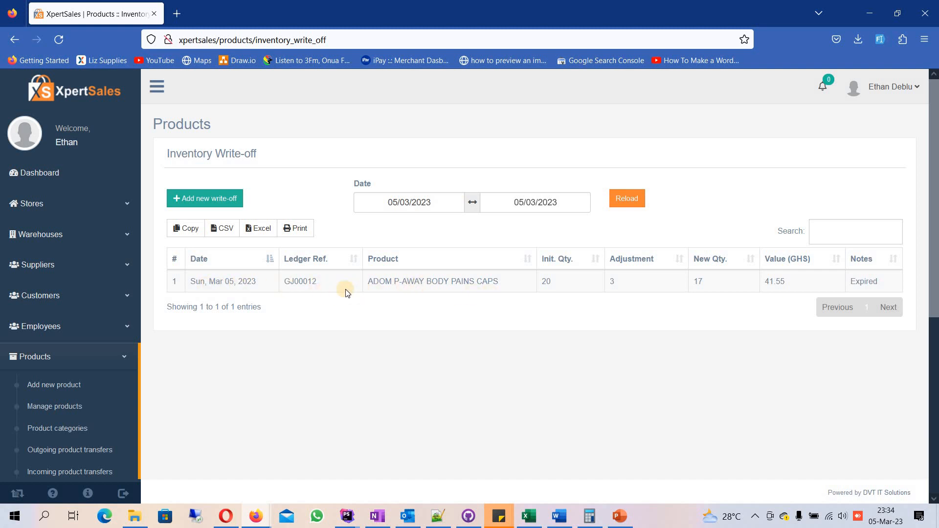
Step: Reload the inventory write-off list with the start date set to 03/03/2023
{"action": "left_click", "coordinate": [429, 202]}
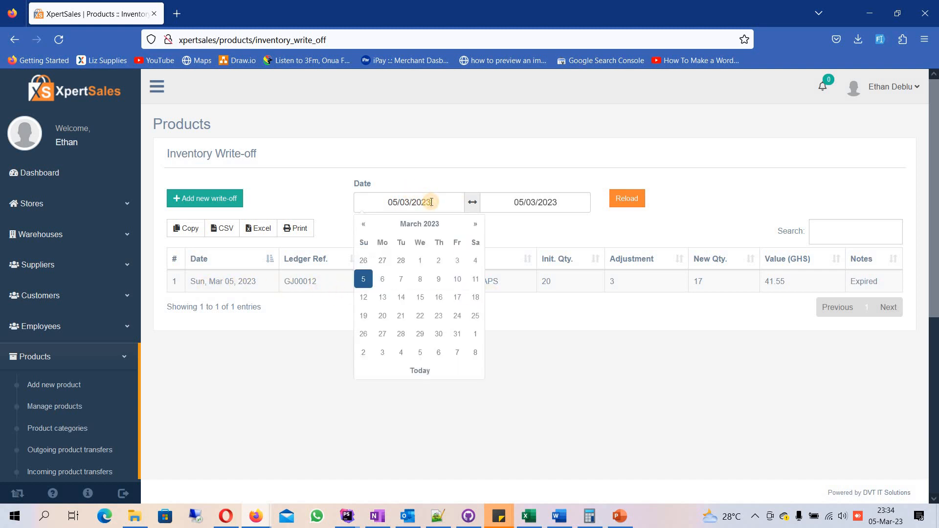
{"action": "left_click", "coordinate": [452, 262]}
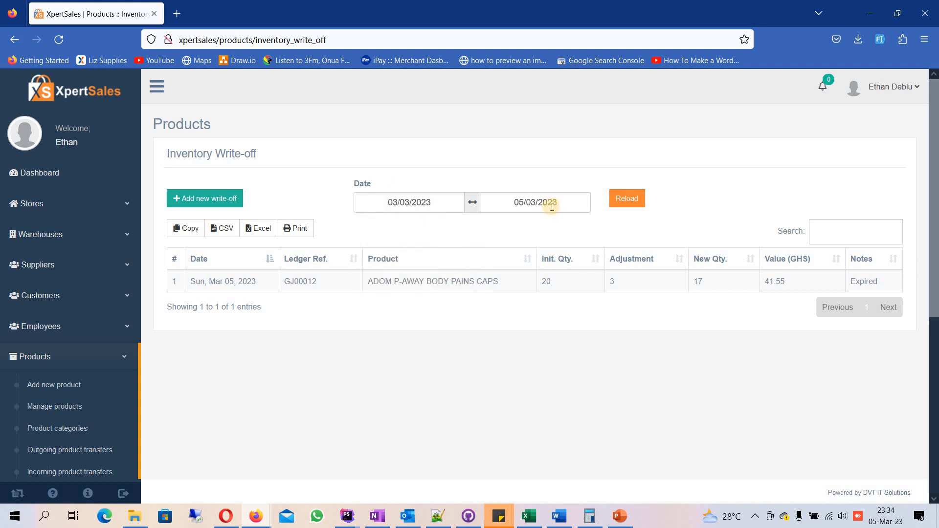
{"action": "left_click", "coordinate": [627, 201]}
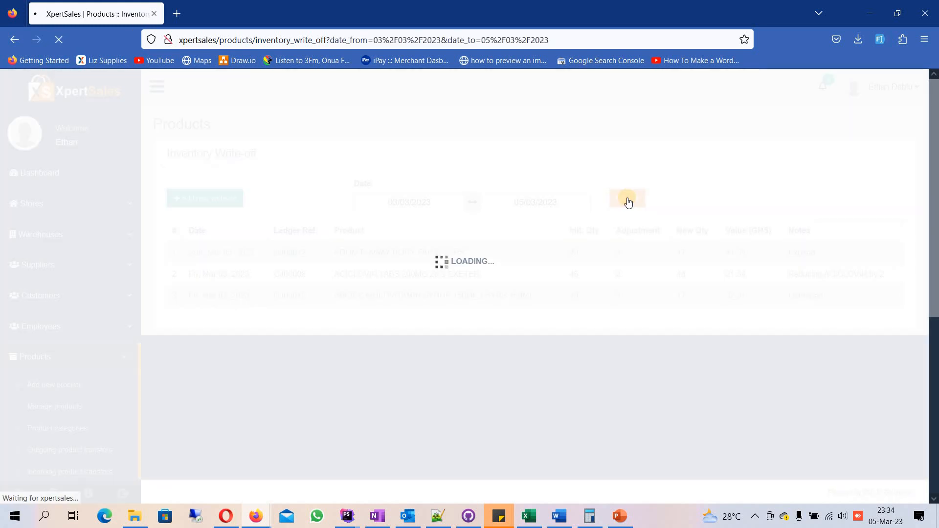